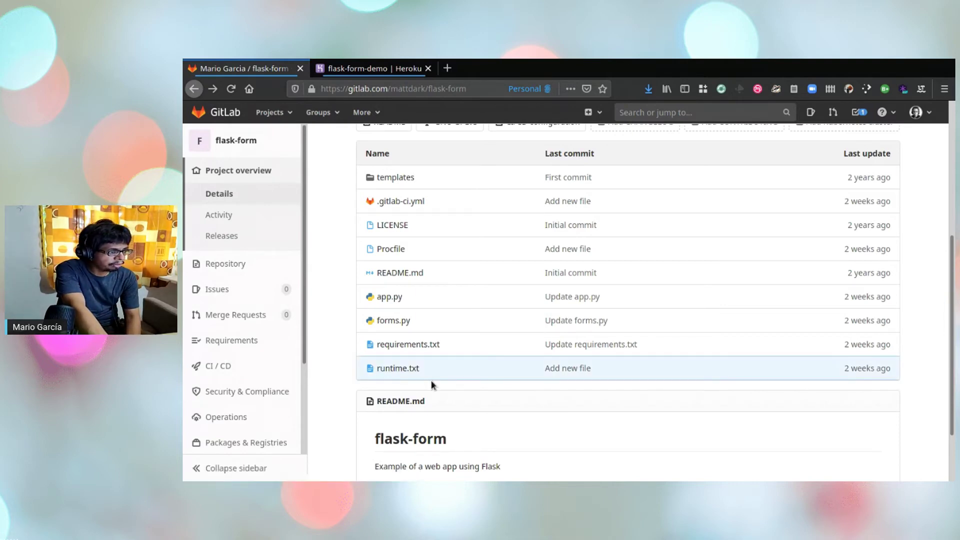
View the contents of runtime.txt and then Procfile in the flask-form repository
{"action": "left_click", "coordinate": [400, 371]}
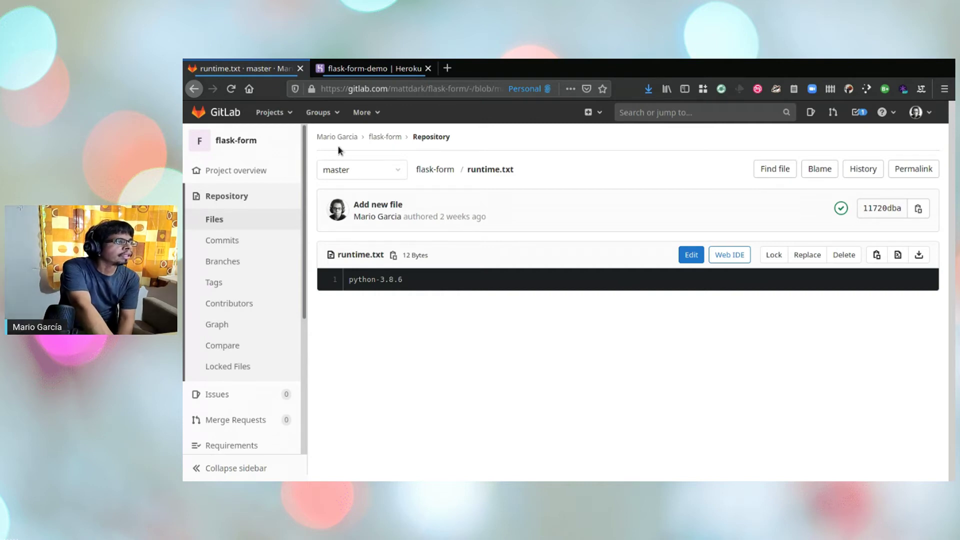
{"action": "left_click", "coordinate": [268, 141]}
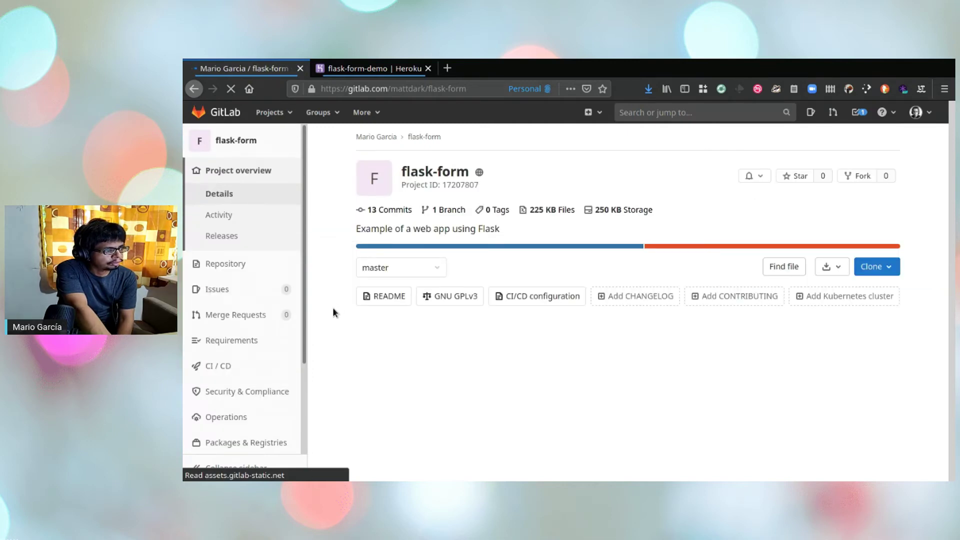
{"action": "scroll", "coordinate": [333, 313], "scroll_direction": "down", "scroll_amount": 2}
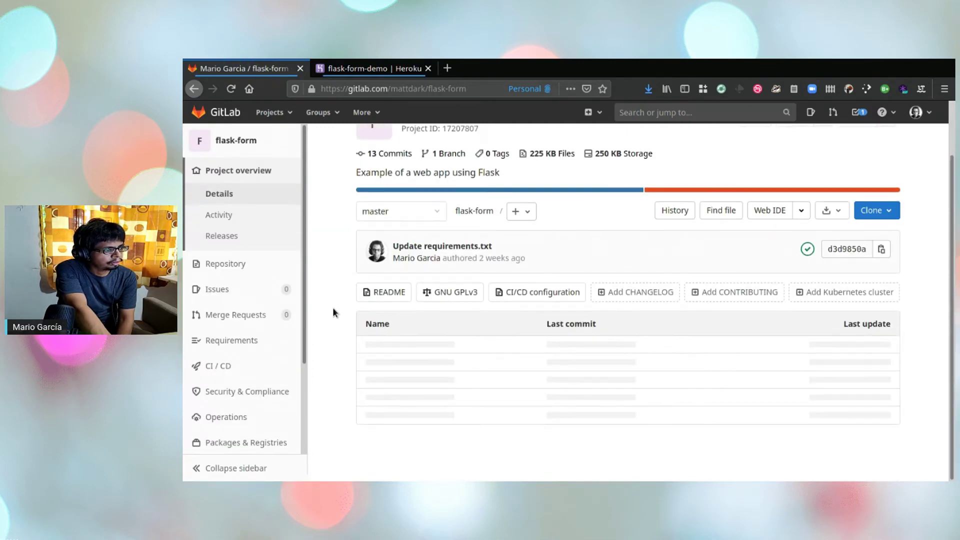
{"action": "scroll", "coordinate": [333, 311], "scroll_direction": "down", "scroll_amount": 3}
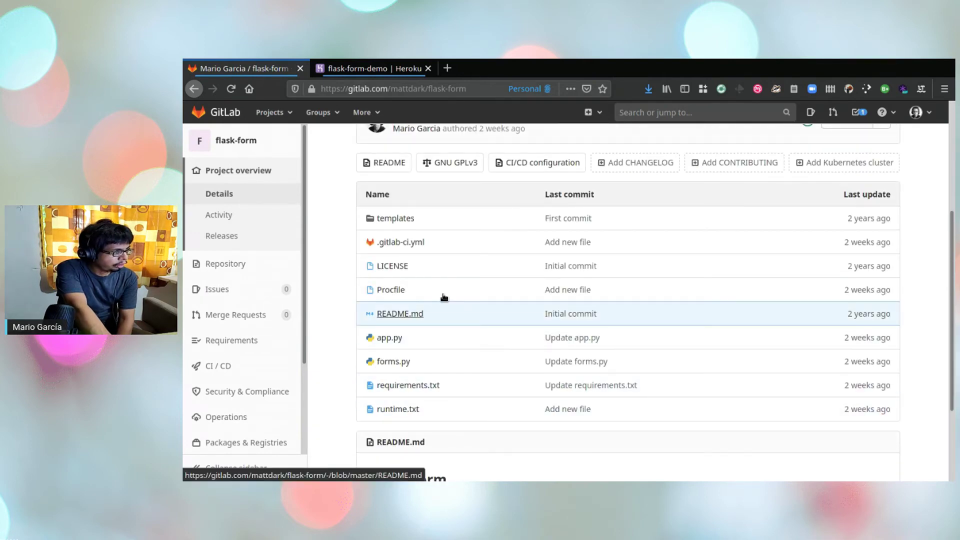
{"action": "left_click", "coordinate": [400, 288]}
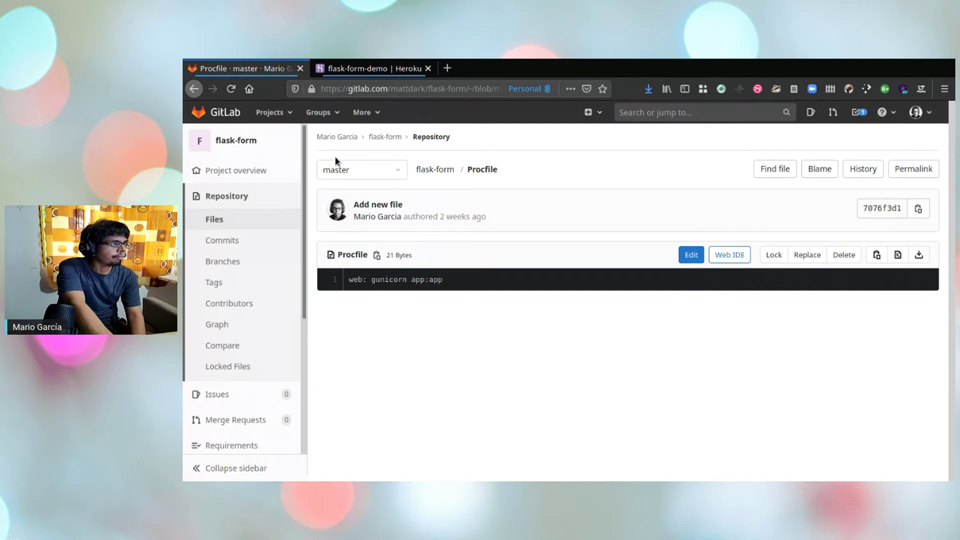
Open the project's CI/CD settings and expand the Variables section to view the HEROKU_API_KEY entry
{"action": "scroll", "coordinate": [285, 329], "scroll_direction": "down", "scroll_amount": 5}
{"action": "mouse_move", "coordinate": [287, 330]}
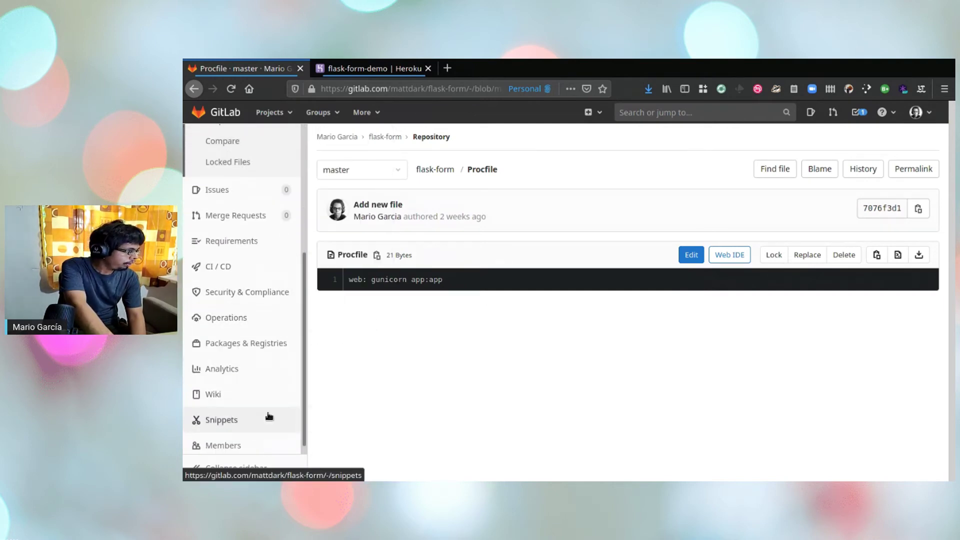
{"action": "scroll", "coordinate": [268, 413], "scroll_direction": "down", "scroll_amount": 2}
{"action": "mouse_move", "coordinate": [253, 428]}
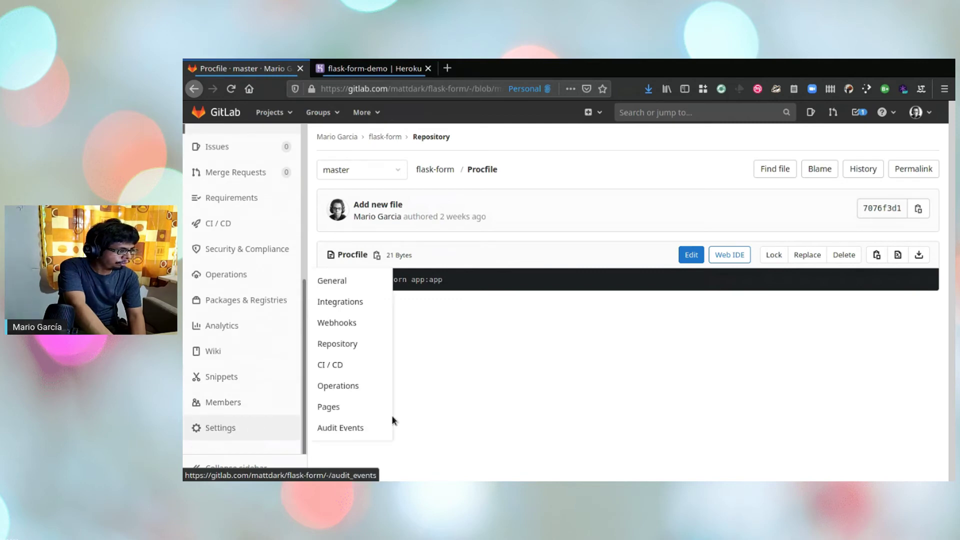
{"action": "left_click", "coordinate": [366, 365]}
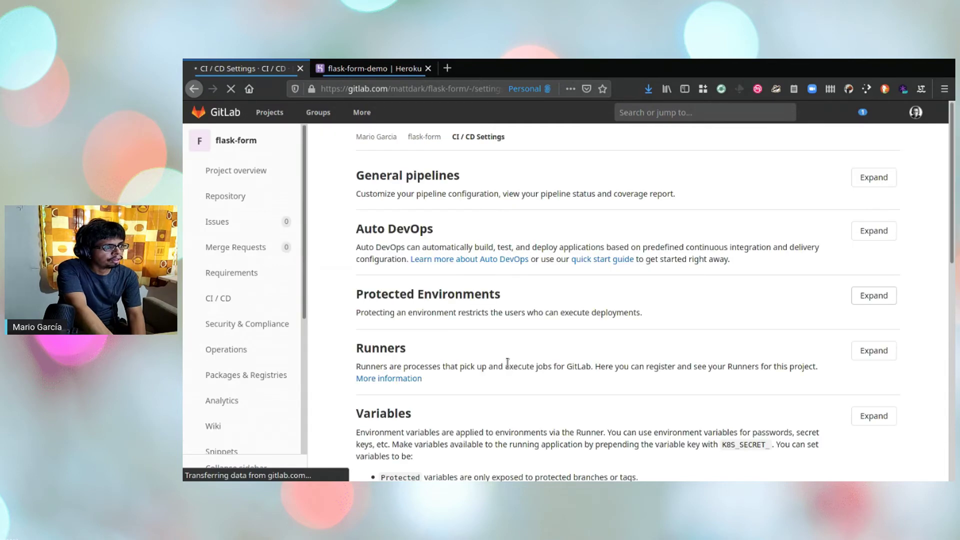
{"action": "scroll", "coordinate": [330, 303], "scroll_direction": "down", "scroll_amount": 4}
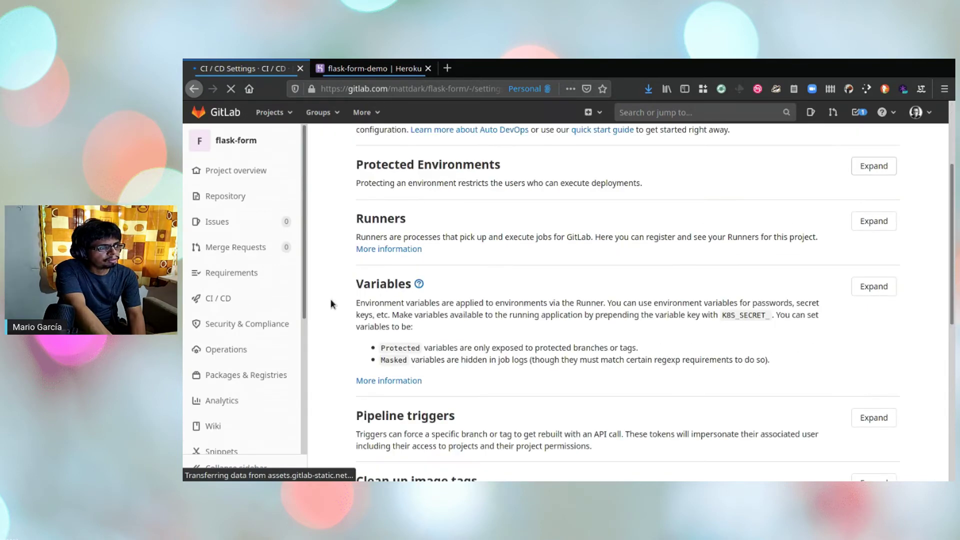
{"action": "left_click", "coordinate": [879, 288]}
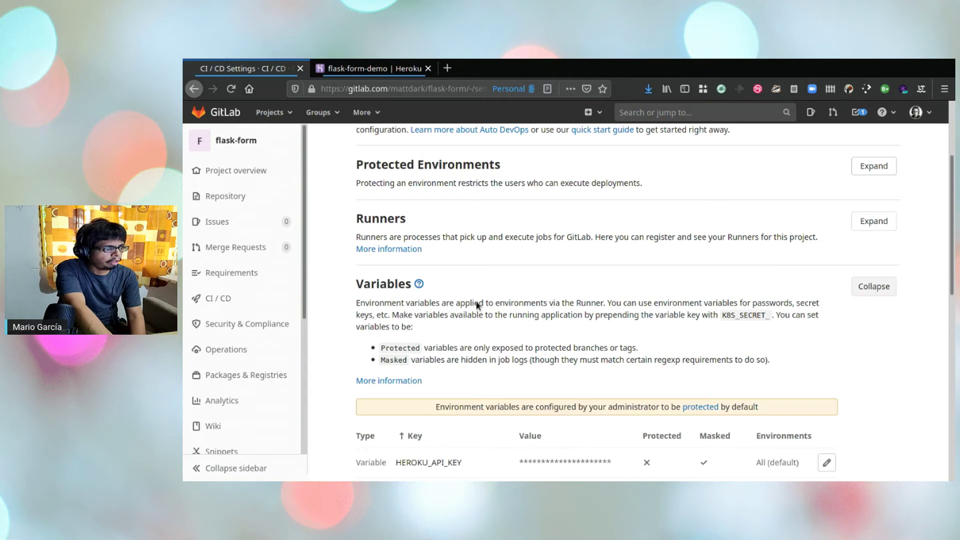
{"action": "scroll", "coordinate": [340, 342], "scroll_direction": "down", "scroll_amount": 3}
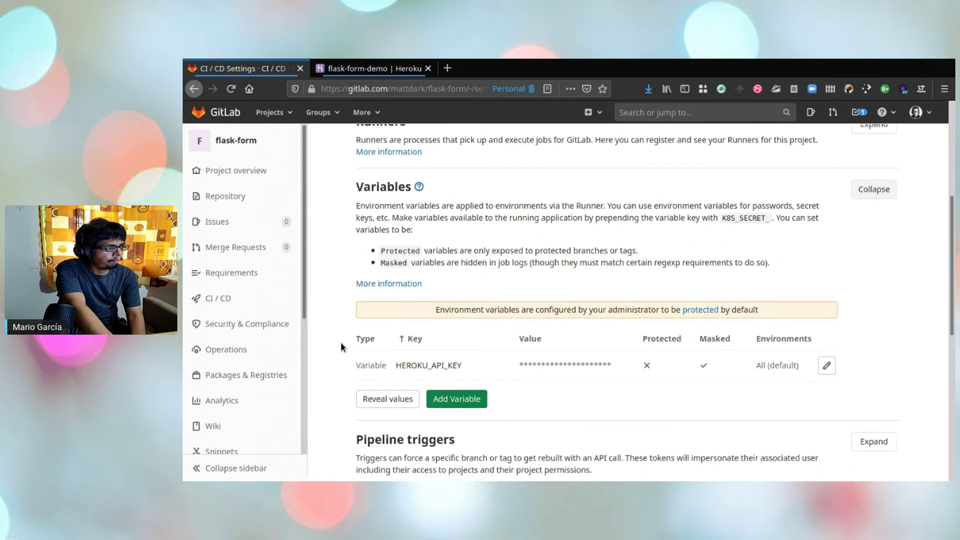
{"action": "mouse_move", "coordinate": [431, 368]}
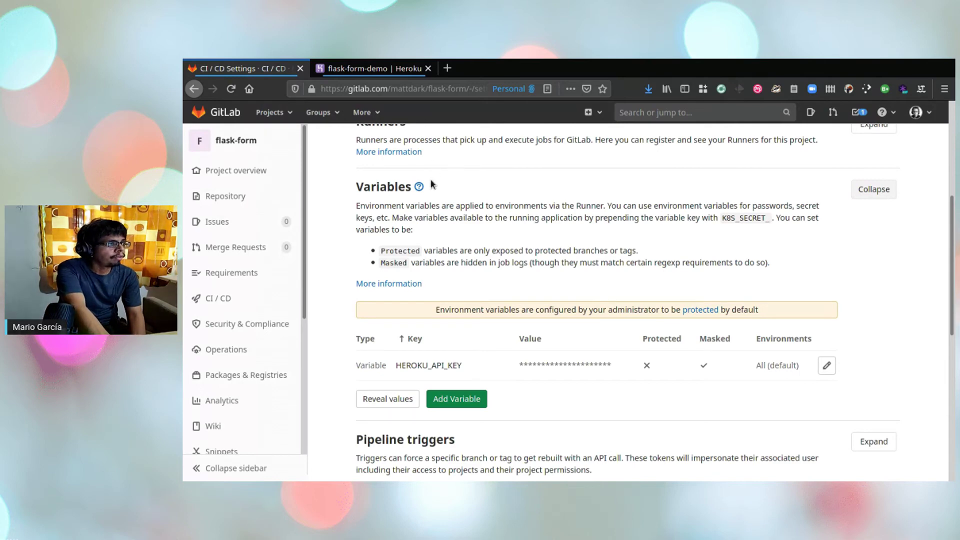
Switch to the Heroku dashboard and find the API Key section in the account settings
{"action": "left_click", "coordinate": [394, 67]}
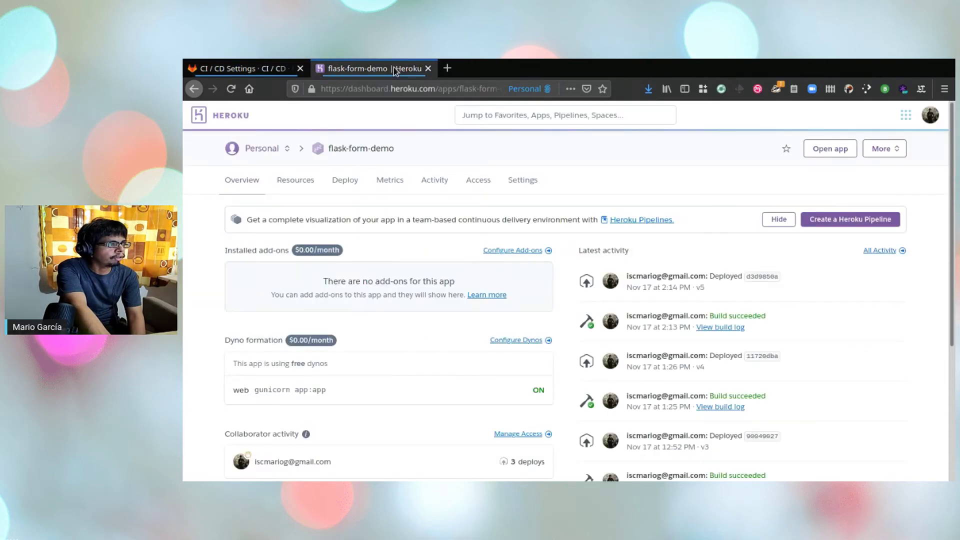
{"action": "left_click", "coordinate": [534, 182]}
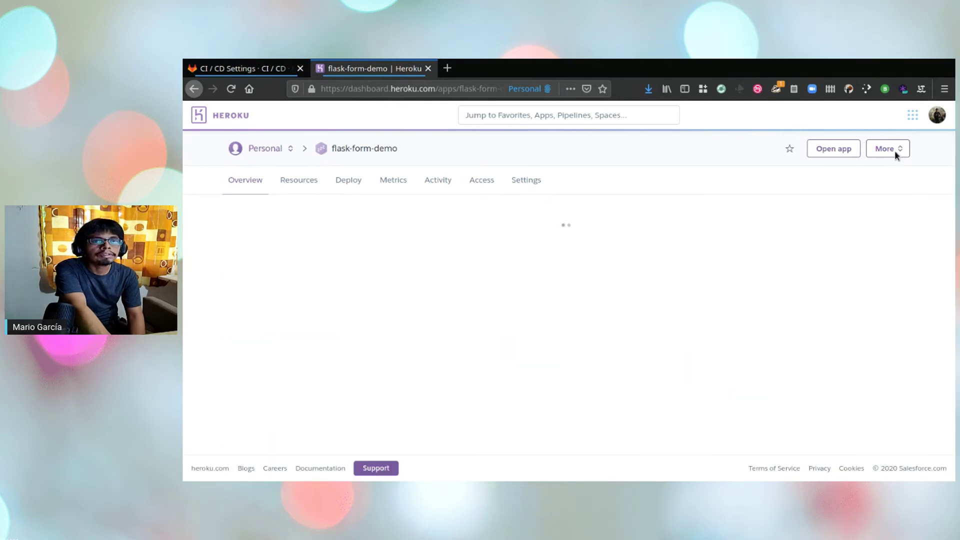
{"action": "left_click", "coordinate": [930, 116]}
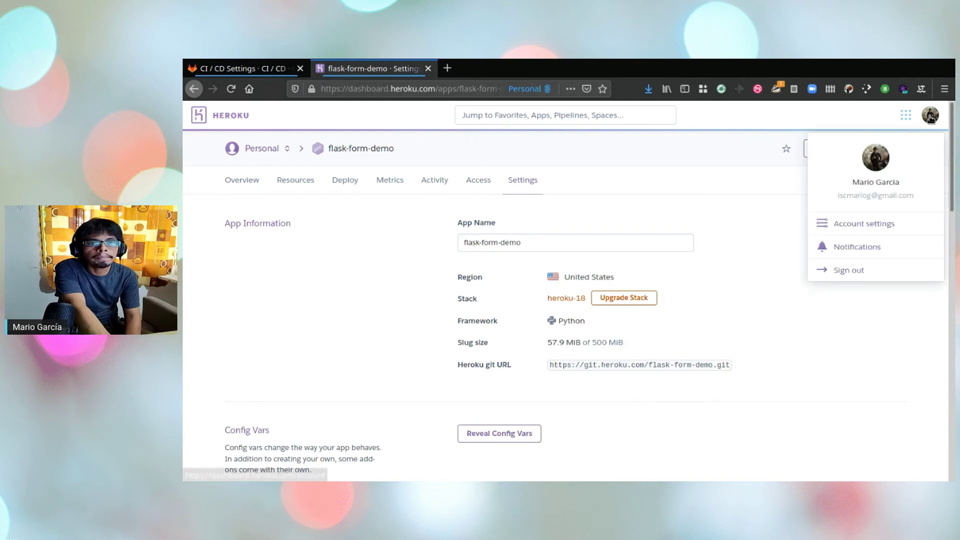
{"action": "left_click", "coordinate": [855, 222]}
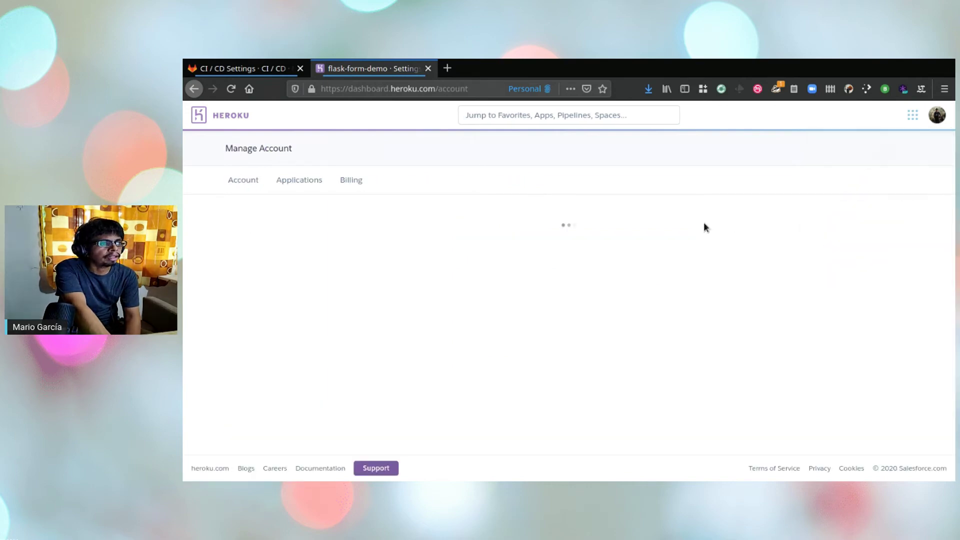
{"action": "scroll", "coordinate": [416, 247], "scroll_direction": "down", "scroll_amount": 10}
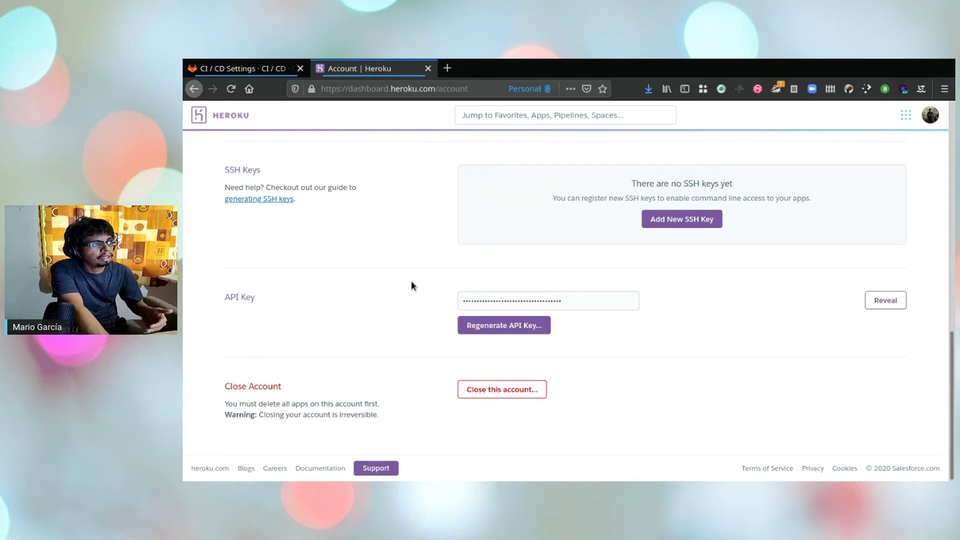
Return to the flask-form-demo app's settings and examine its Buildpacks section
{"action": "left_click", "coordinate": [279, 71]}
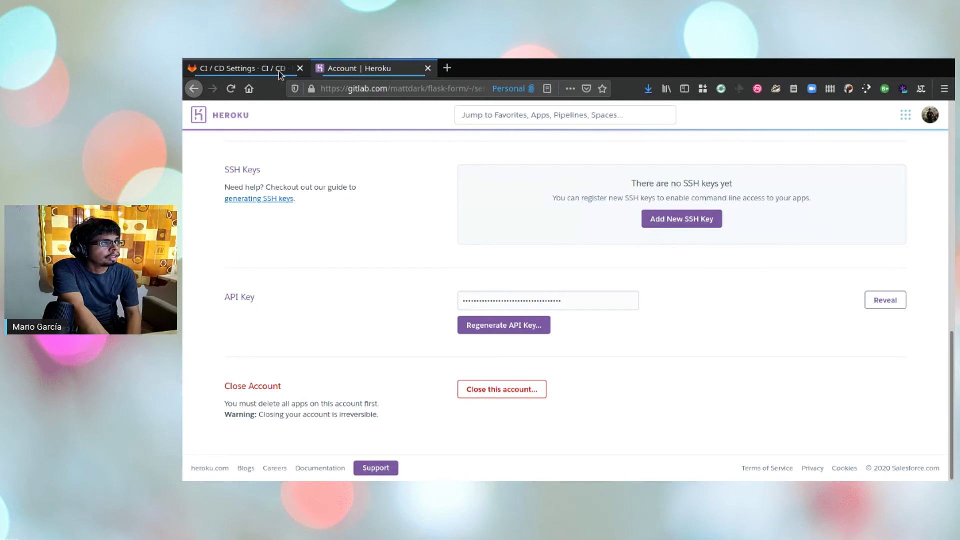
{"action": "left_click", "coordinate": [351, 75]}
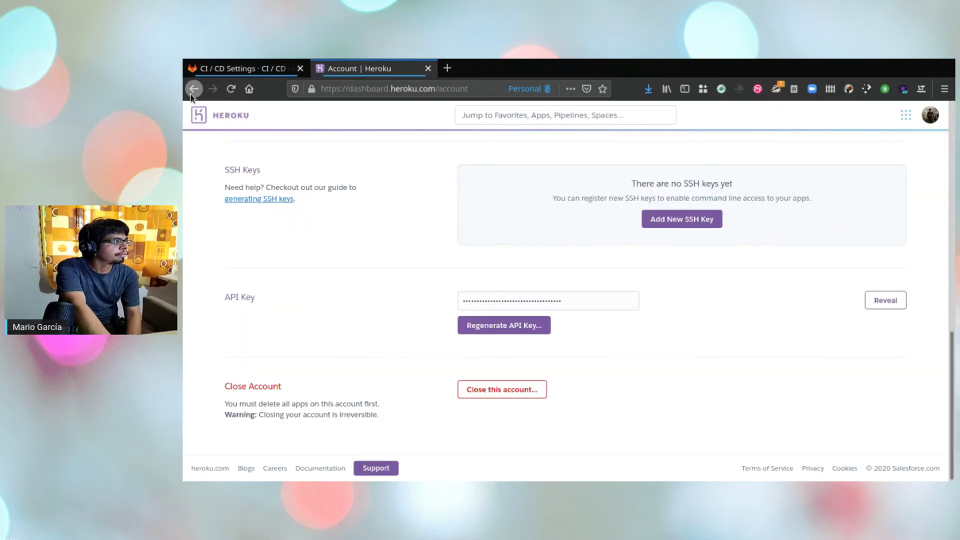
{"action": "left_click", "coordinate": [193, 90]}
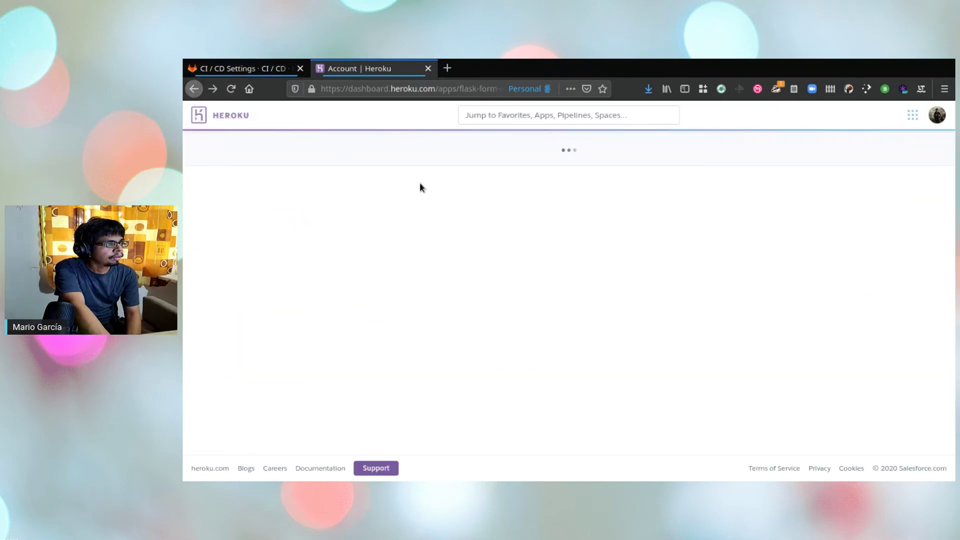
{"action": "left_click", "coordinate": [535, 184]}
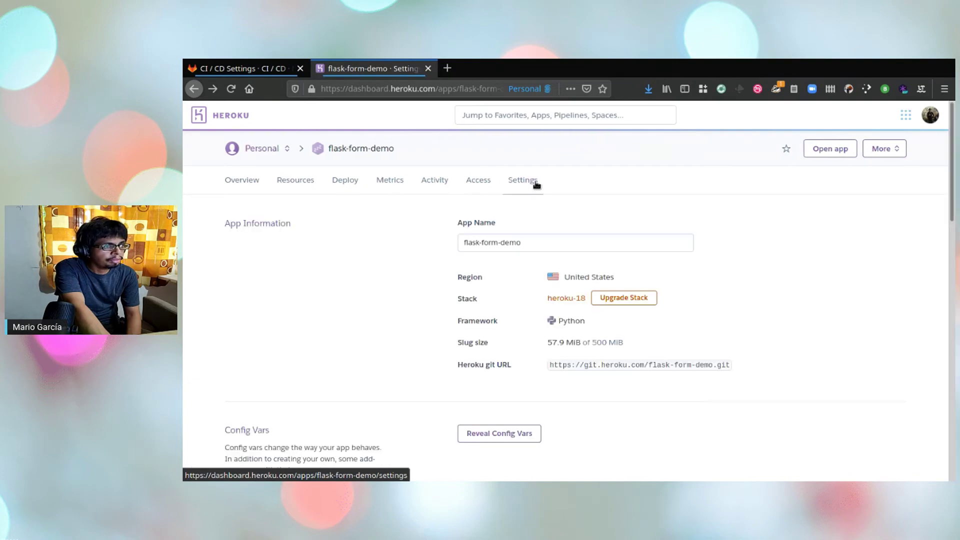
{"action": "scroll", "coordinate": [409, 269], "scroll_direction": "down", "scroll_amount": 6}
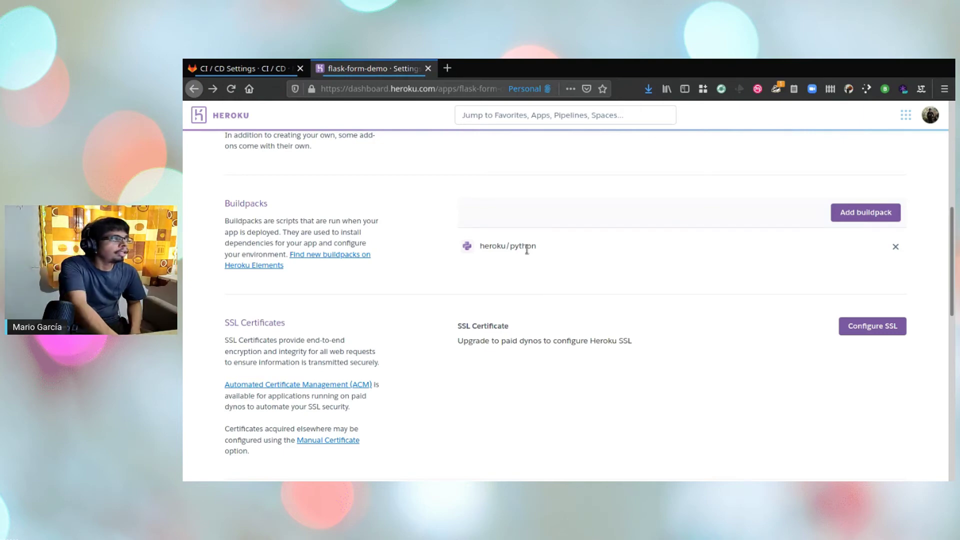
Switch back to the GitLab flask-form project and examine the .gitlab-ci.yml file
{"action": "left_click", "coordinate": [271, 70]}
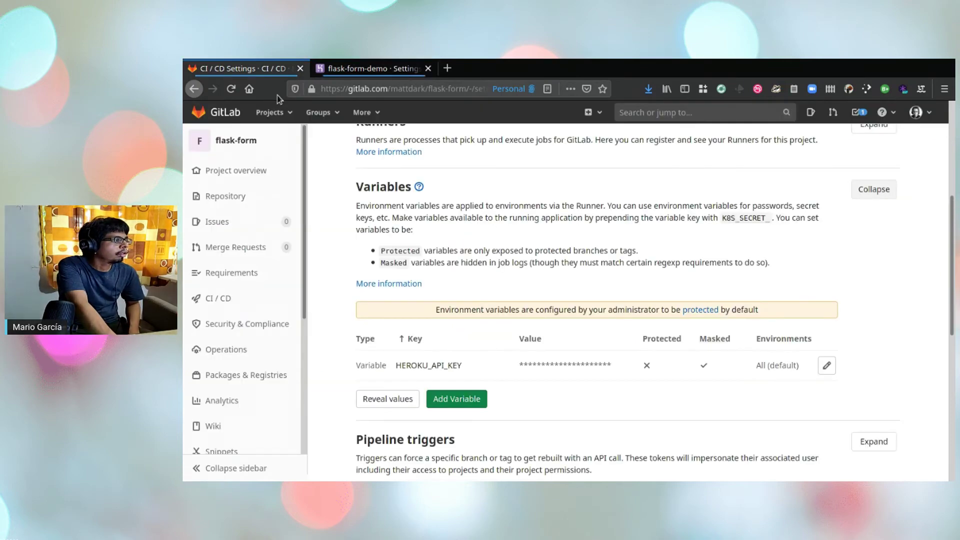
{"action": "left_click", "coordinate": [246, 142]}
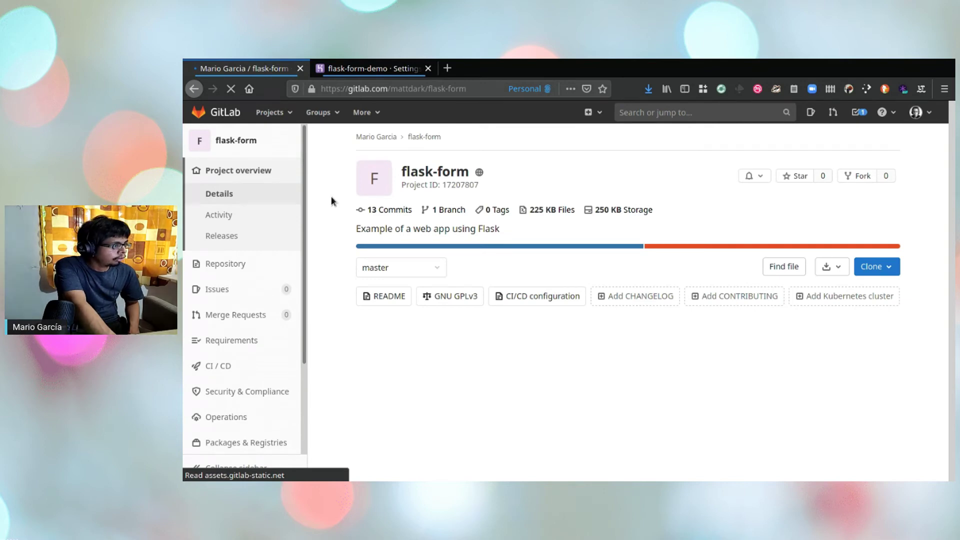
{"action": "scroll", "coordinate": [331, 197], "scroll_direction": "down", "scroll_amount": 2}
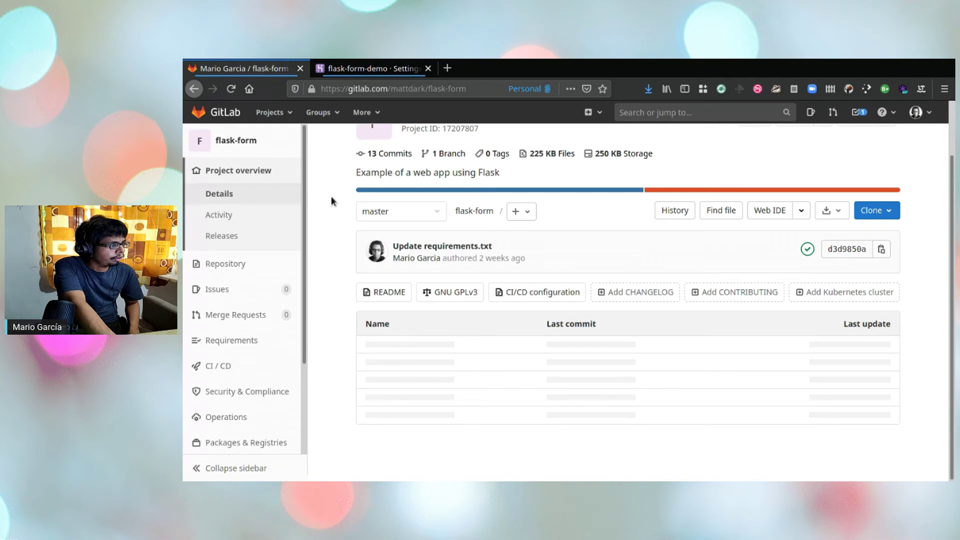
{"action": "scroll", "coordinate": [331, 197], "scroll_direction": "down", "scroll_amount": 4}
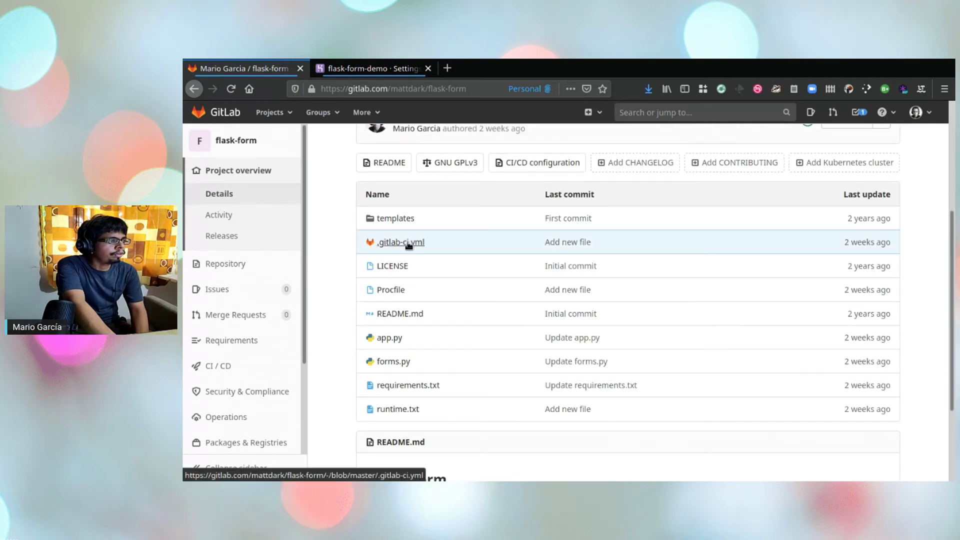
{"action": "left_click", "coordinate": [409, 244]}
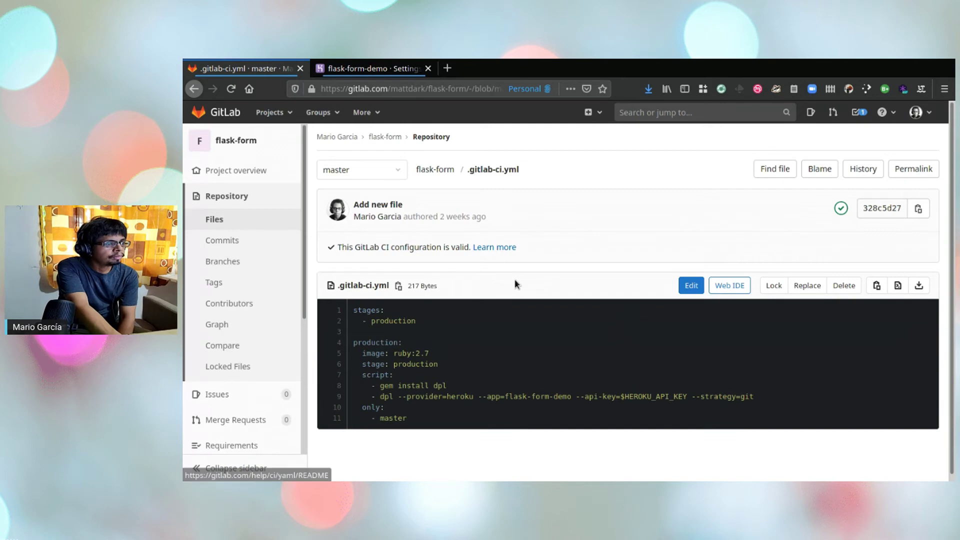
{"action": "scroll", "coordinate": [515, 285], "scroll_direction": "down", "scroll_amount": 1}
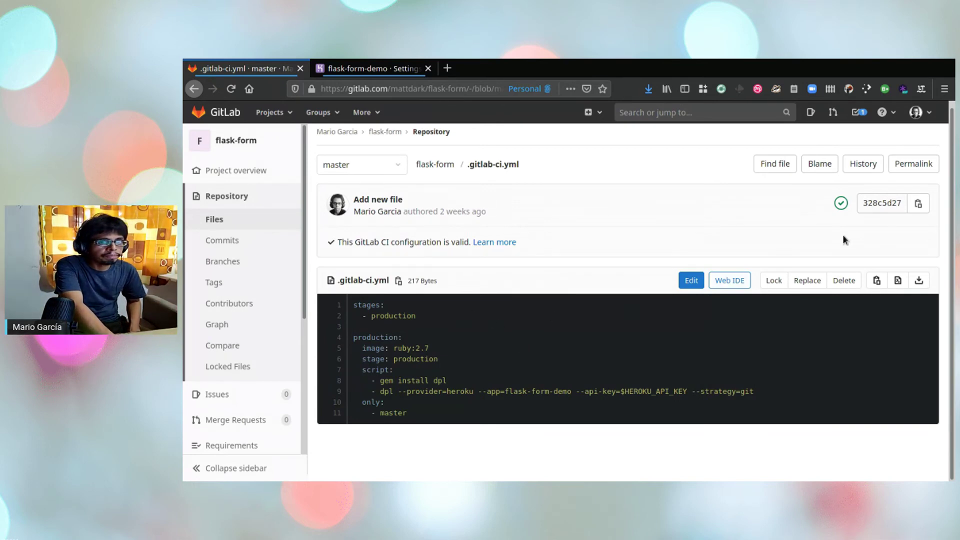
Open the pipeline for the commit that added .gitlab-ci.yml and view its production job
{"action": "left_click", "coordinate": [843, 206]}
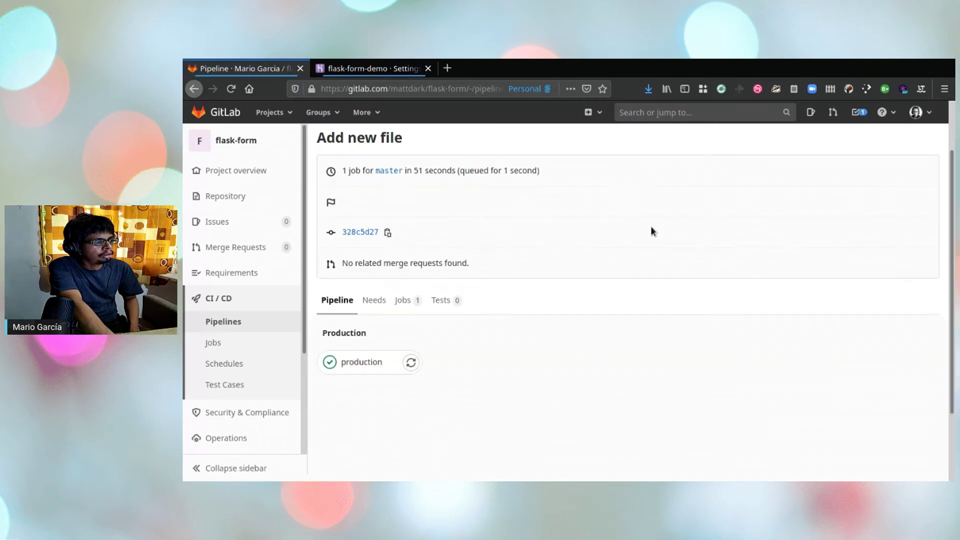
{"action": "scroll", "coordinate": [560, 292], "scroll_direction": "down", "scroll_amount": 2}
{"action": "left_click", "coordinate": [382, 328]}
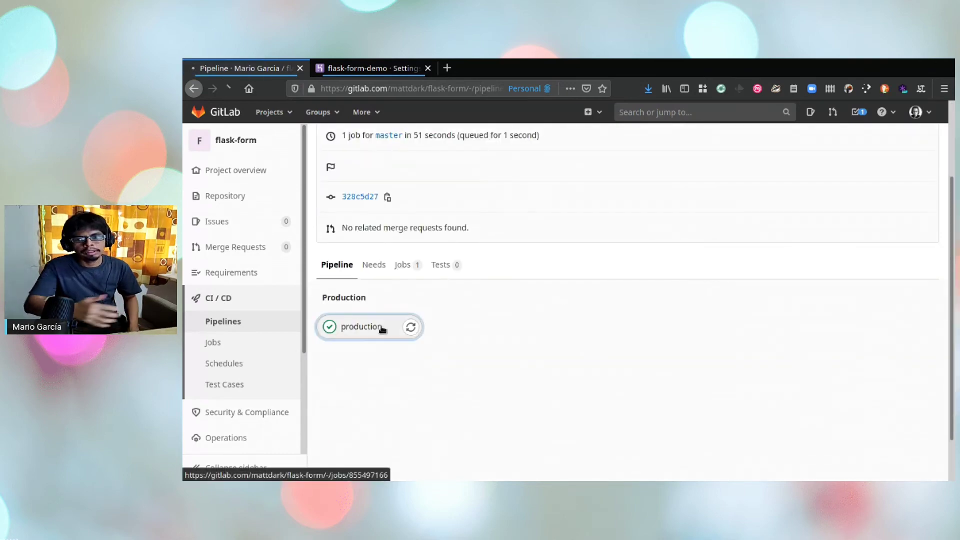